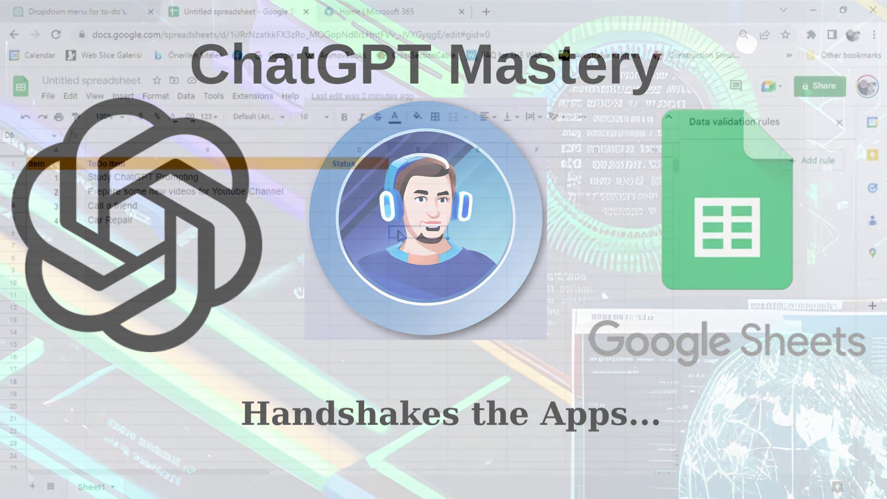
Close the Data validation rules panel, leaving the Item, ToDo Item and Status list visible.
{"action": "left_click", "coordinate": [840, 123]}
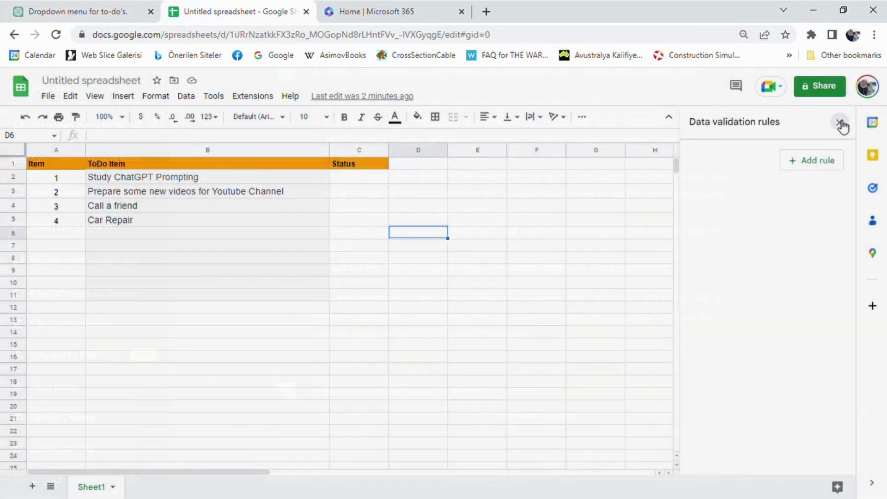
{"action": "left_click", "coordinate": [841, 123]}
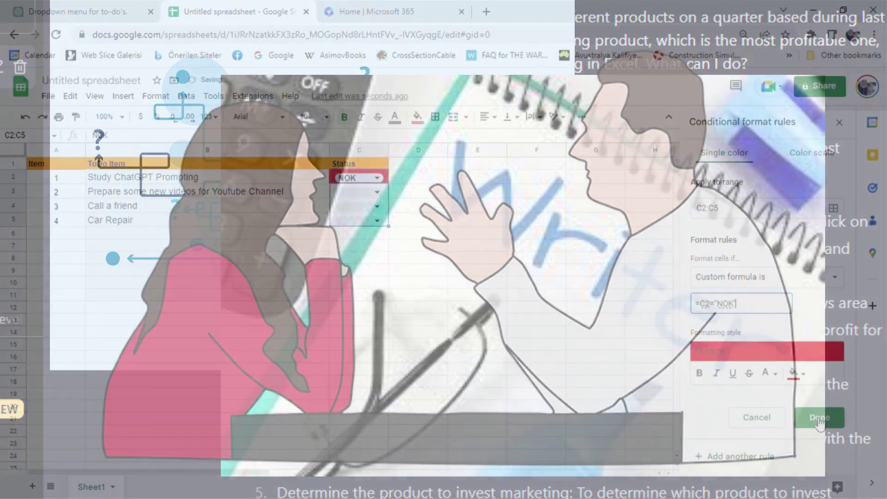
Save the red NOK rule, then set C3 to OK and C4 to NOK from their dropdowns.
{"action": "left_click", "coordinate": [820, 418]}
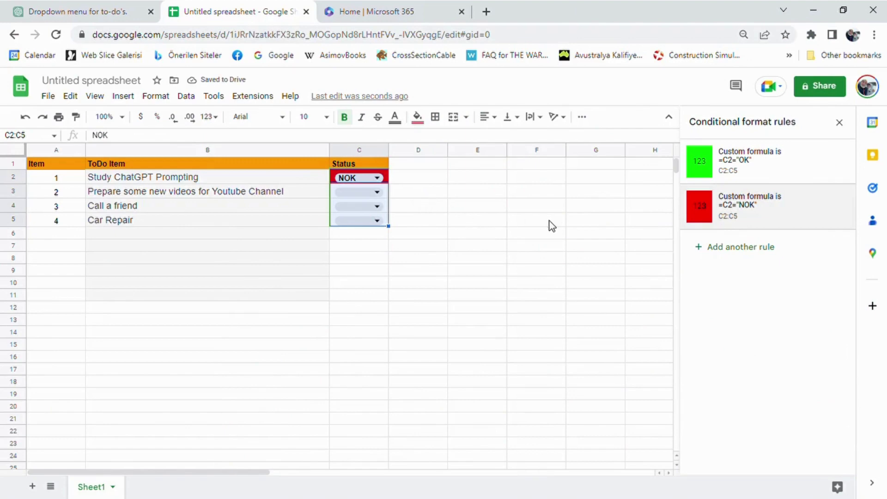
{"action": "left_click", "coordinate": [444, 224]}
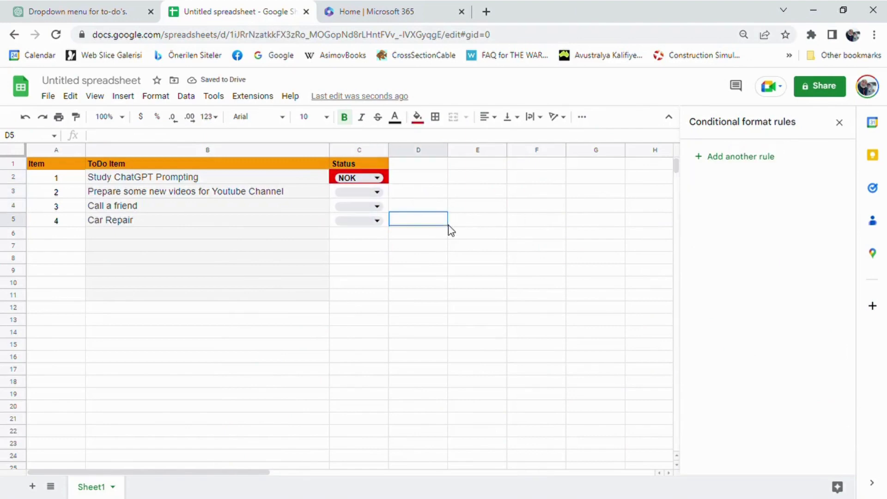
{"action": "left_click", "coordinate": [371, 196]}
{"action": "left_click", "coordinate": [370, 208]}
{"action": "left_click", "coordinate": [370, 208]}
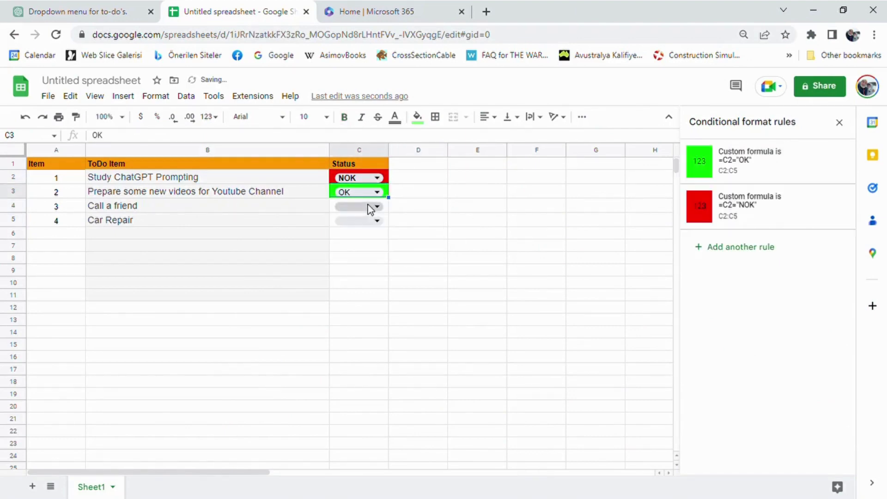
{"action": "left_click", "coordinate": [368, 239]}
{"action": "left_click", "coordinate": [369, 222]}
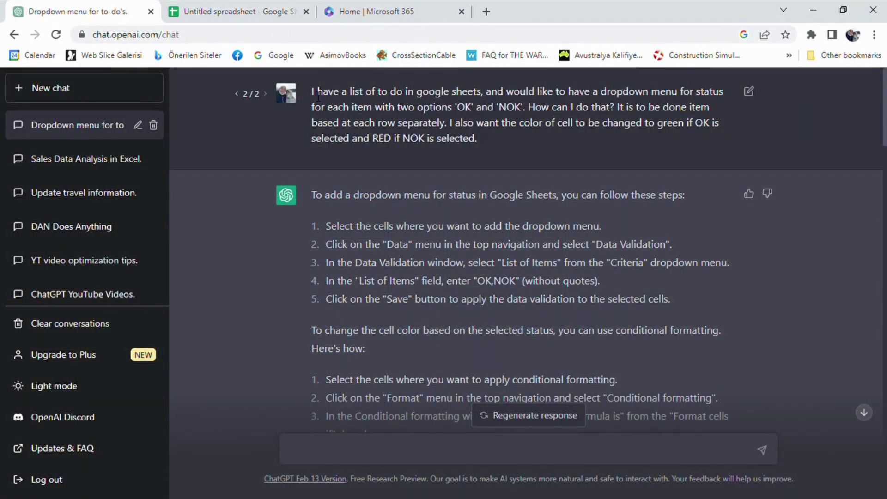
{"action": "left_click_drag", "start_coordinate": [311, 90], "coordinate": [479, 137]}
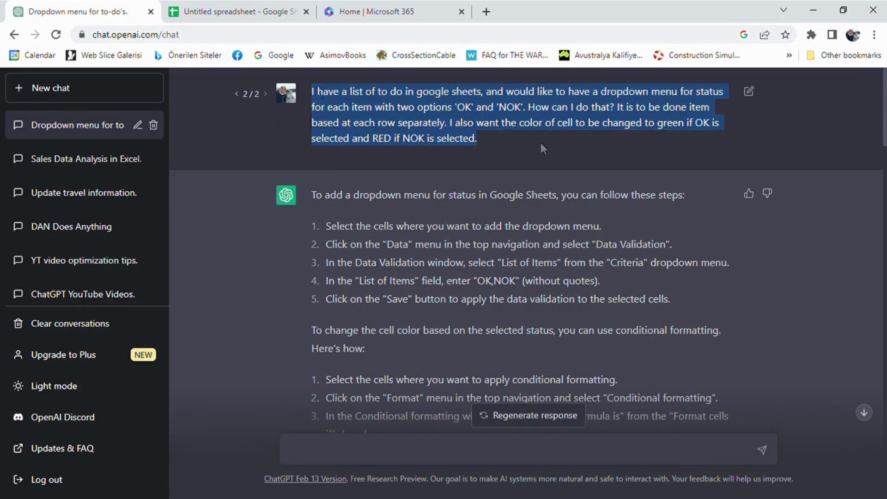
{"action": "left_click_drag", "start_coordinate": [312, 92], "coordinate": [478, 137]}
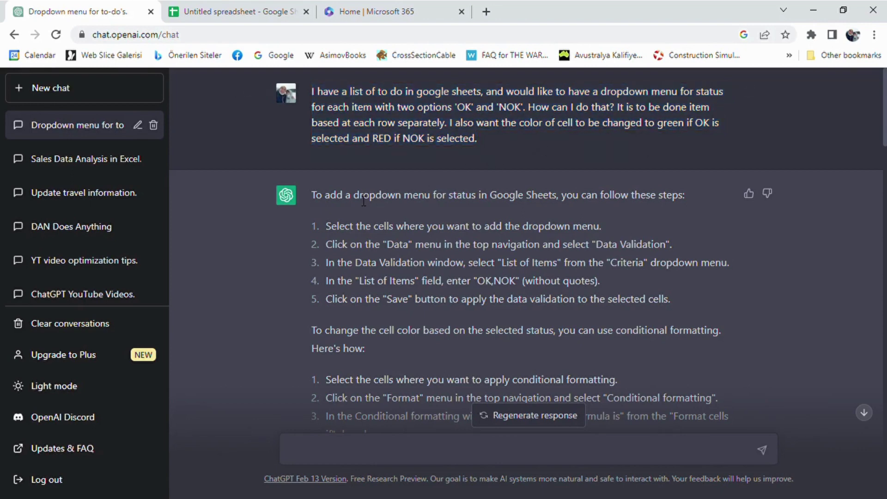
{"action": "scroll", "coordinate": [366, 225], "scroll_direction": "down", "scroll_amount": 2}
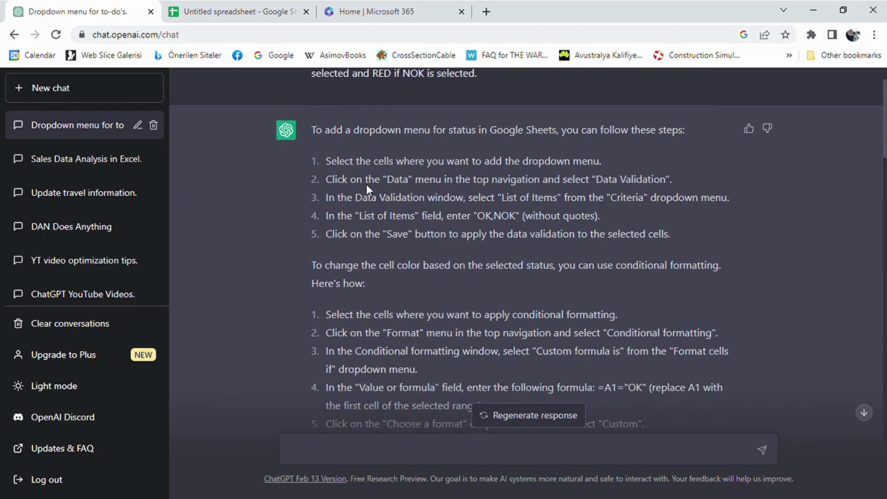
{"action": "left_click_drag", "start_coordinate": [326, 161], "coordinate": [607, 172]}
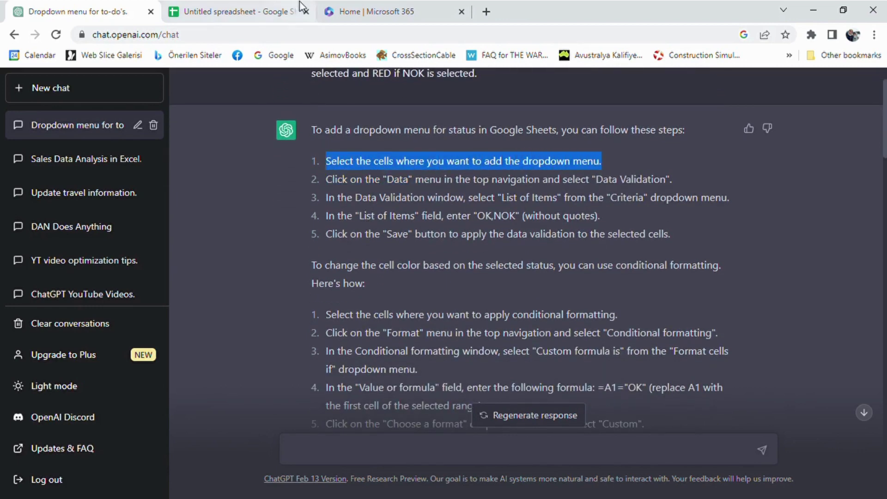
Select Status cells C2:C5, check ChatGPT's step 2, and open Data > Data validation.
{"action": "left_click", "coordinate": [286, 10]}
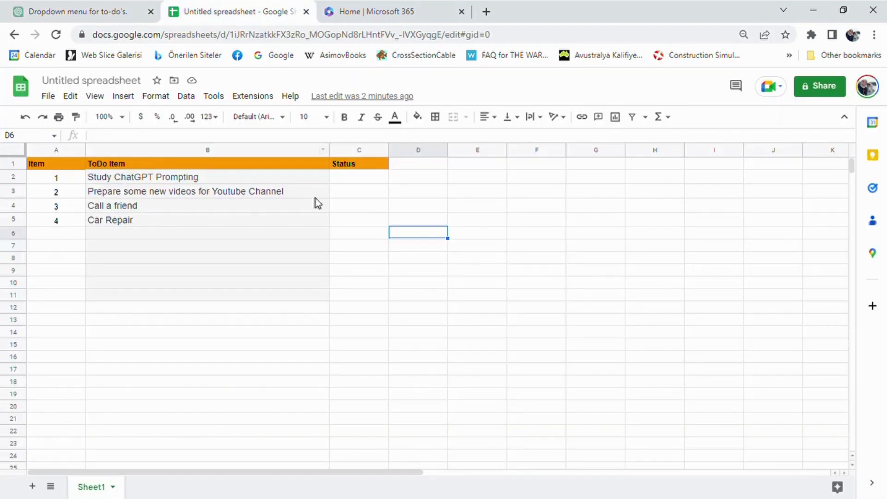
{"action": "left_click_drag", "start_coordinate": [347, 177], "coordinate": [355, 222]}
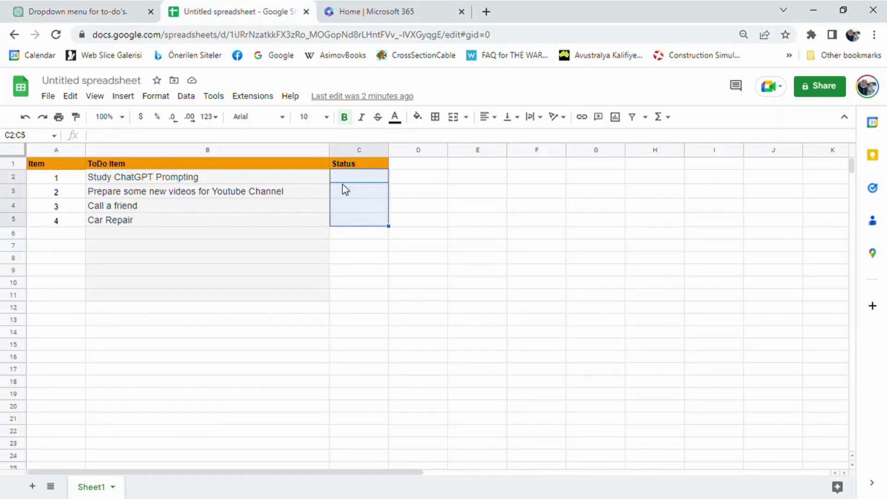
{"action": "left_click", "coordinate": [138, 10]}
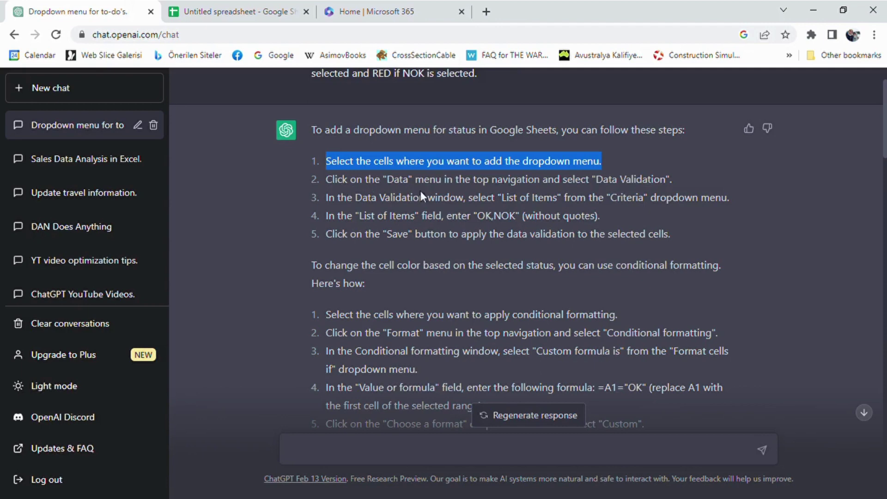
{"action": "left_click_drag", "start_coordinate": [326, 180], "coordinate": [677, 174]}
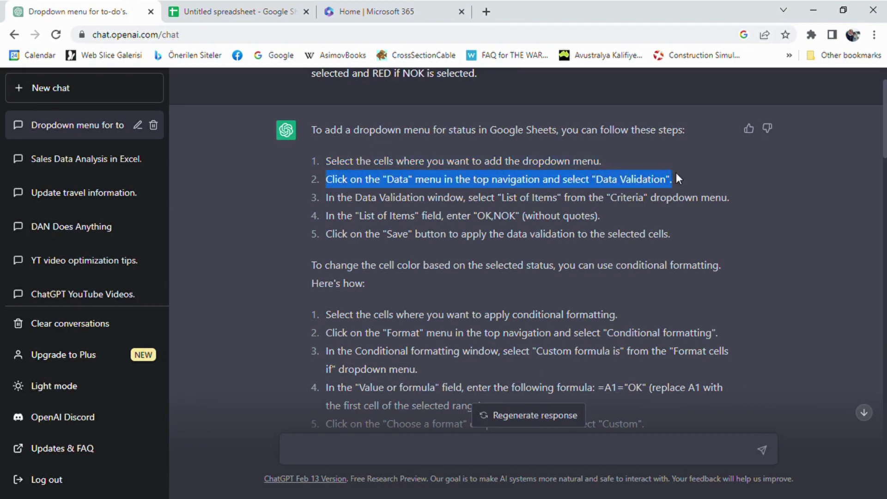
{"action": "left_click", "coordinate": [257, 13]}
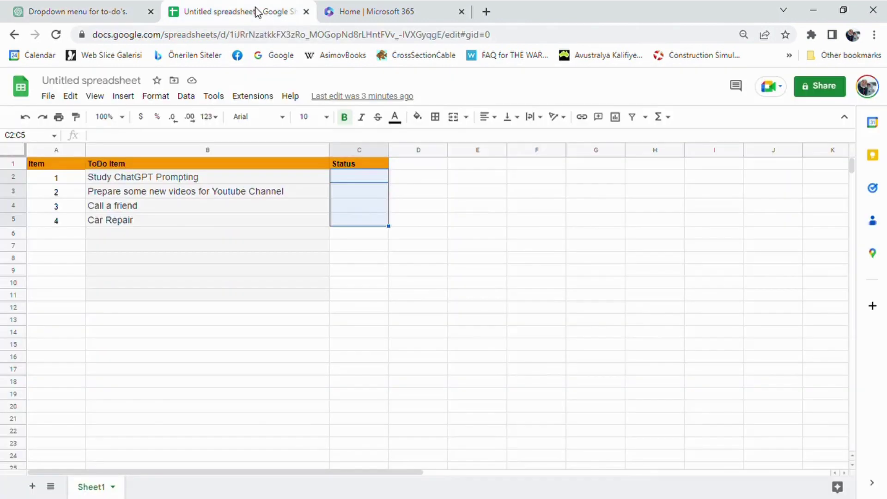
{"action": "left_click", "coordinate": [186, 96]}
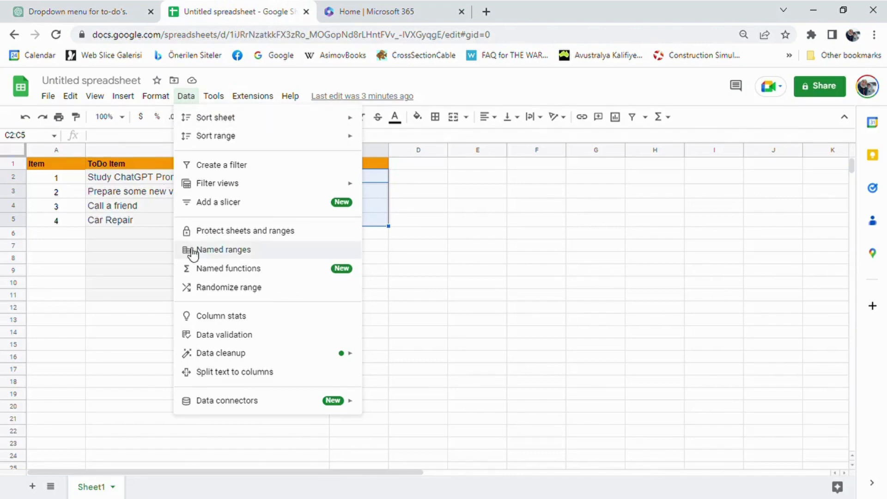
{"action": "left_click", "coordinate": [226, 335]}
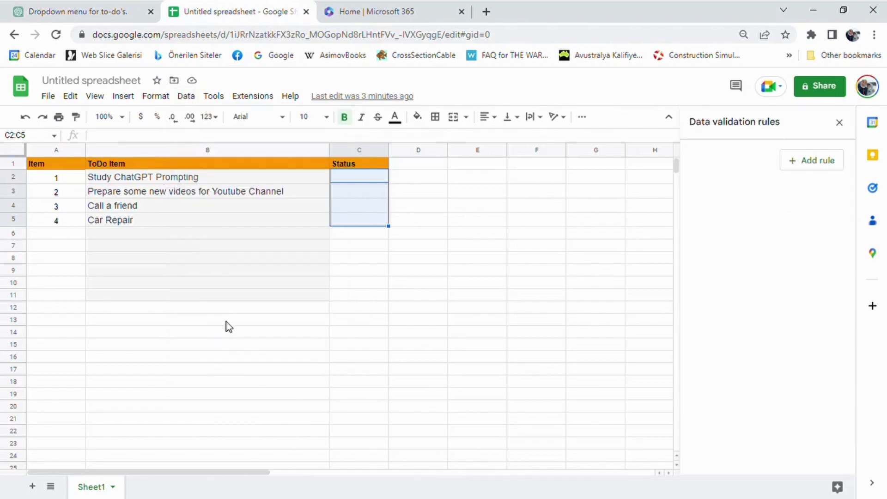
Review ChatGPT's step 3 and add a new dropdown rule for C2:C5.
{"action": "left_click", "coordinate": [124, 3]}
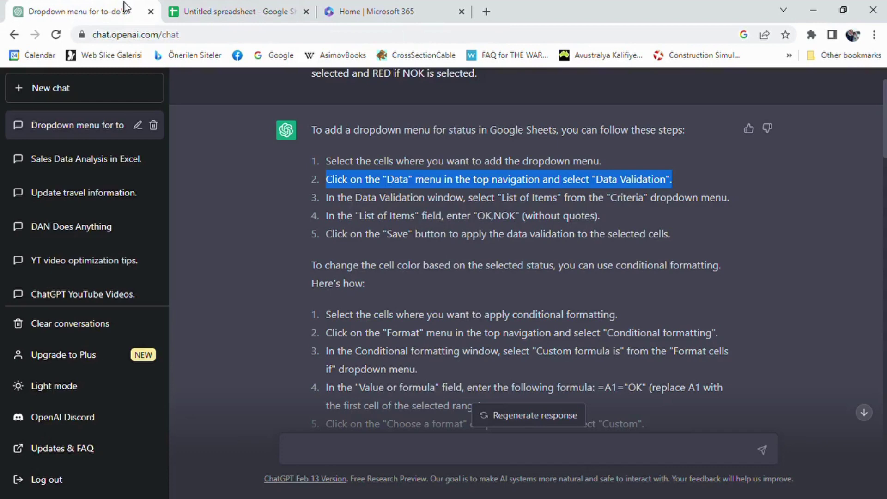
{"action": "left_click_drag", "start_coordinate": [325, 198], "coordinate": [726, 204]}
{"action": "left_click_drag", "start_coordinate": [725, 204], "coordinate": [732, 198]}
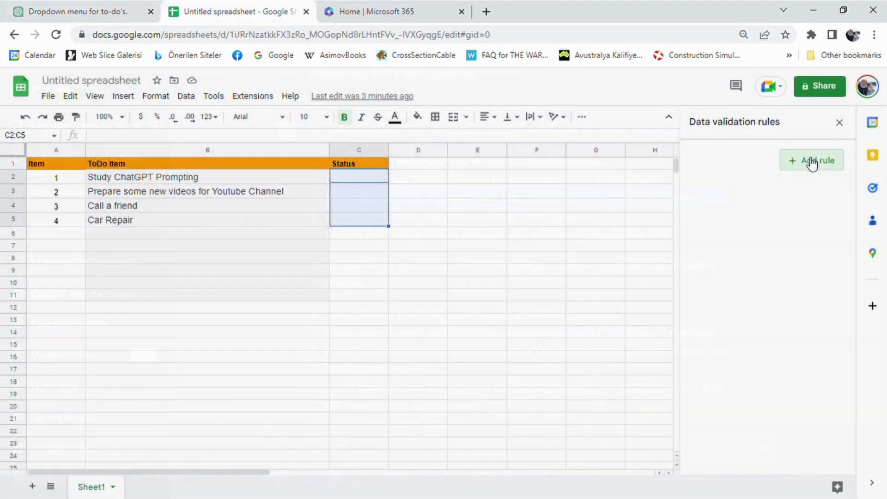
{"action": "left_click", "coordinate": [810, 161]}
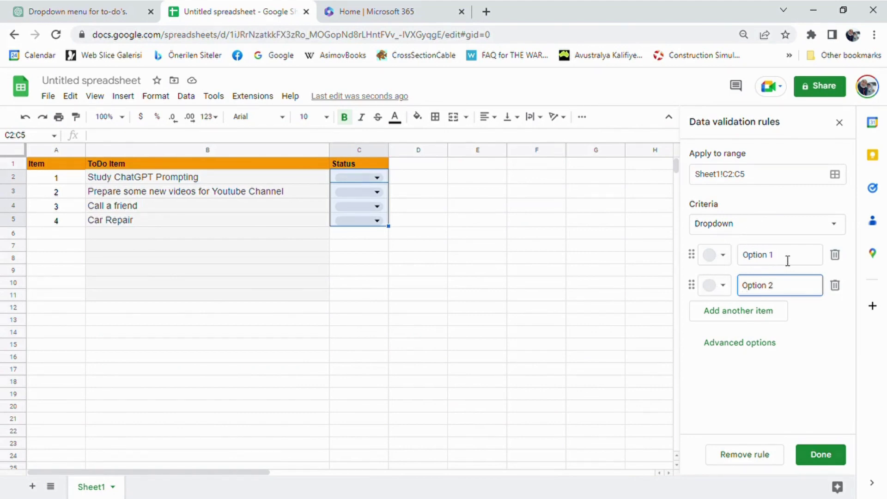
Highlight step 4 of ChatGPT's data validation instructions.
{"action": "left_click", "coordinate": [114, 7]}
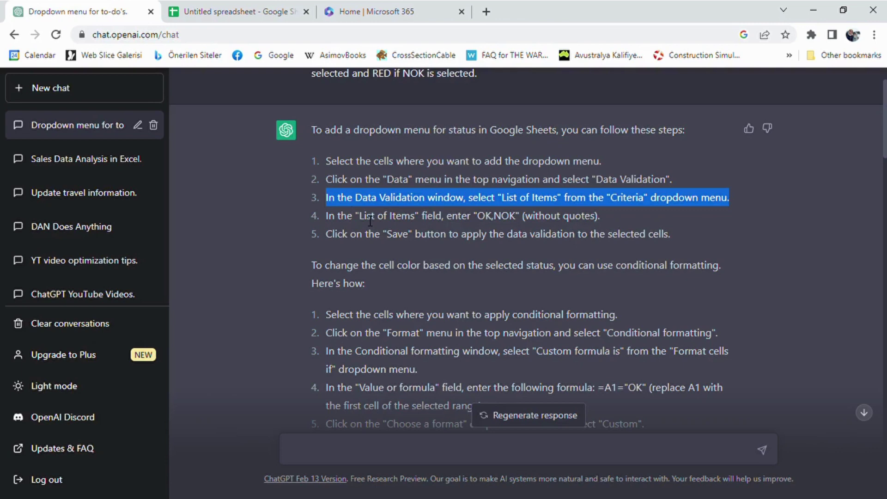
{"action": "left_click", "coordinate": [335, 225]}
{"action": "left_click_drag", "start_coordinate": [326, 216], "coordinate": [606, 218]}
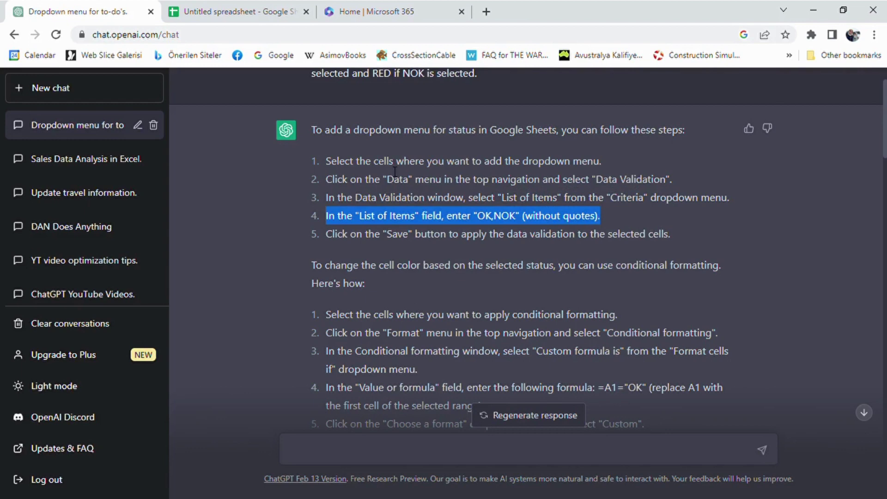
Enter OK and NOK as the dropdown options and save the rule.
{"action": "left_click", "coordinate": [262, 1]}
{"action": "left_click_drag", "start_coordinate": [783, 257], "coordinate": [734, 261]}
{"action": "type", "text": "OK"}
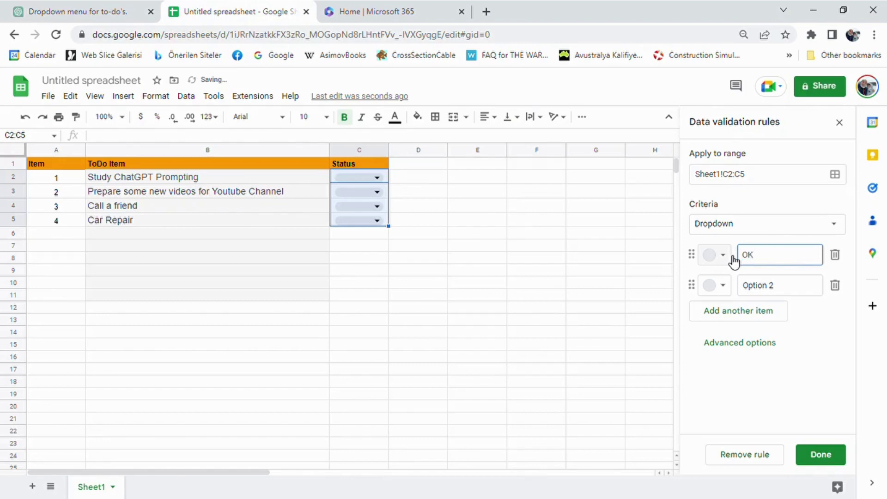
{"action": "key", "text": "Tab"}
{"action": "key", "text": "Tab"}
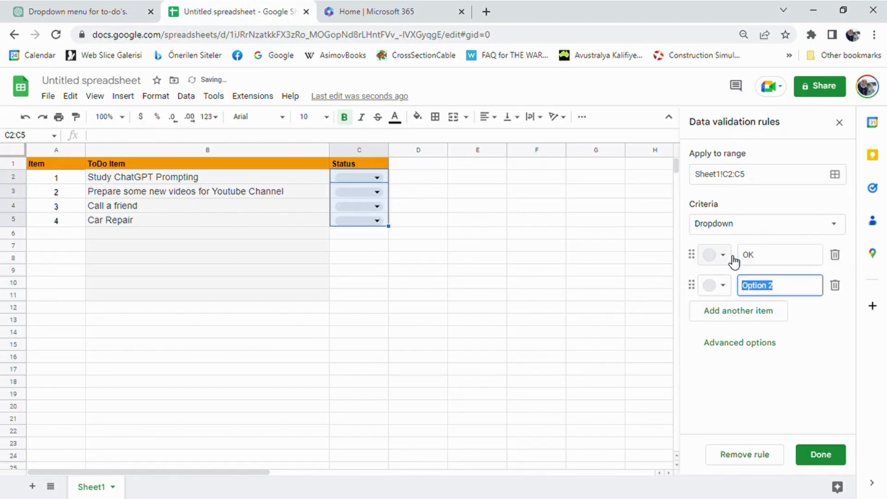
{"action": "type", "text": "NOK"}
{"action": "left_click", "coordinate": [759, 380]}
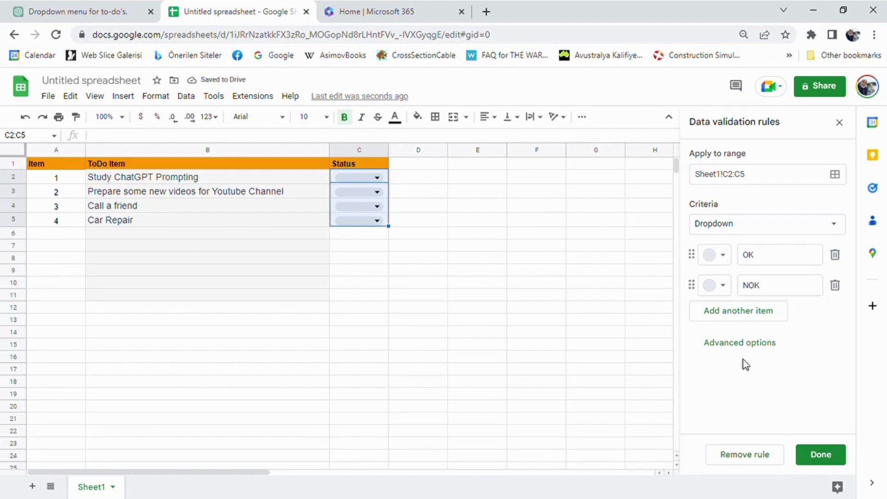
{"action": "left_click", "coordinate": [126, 7]}
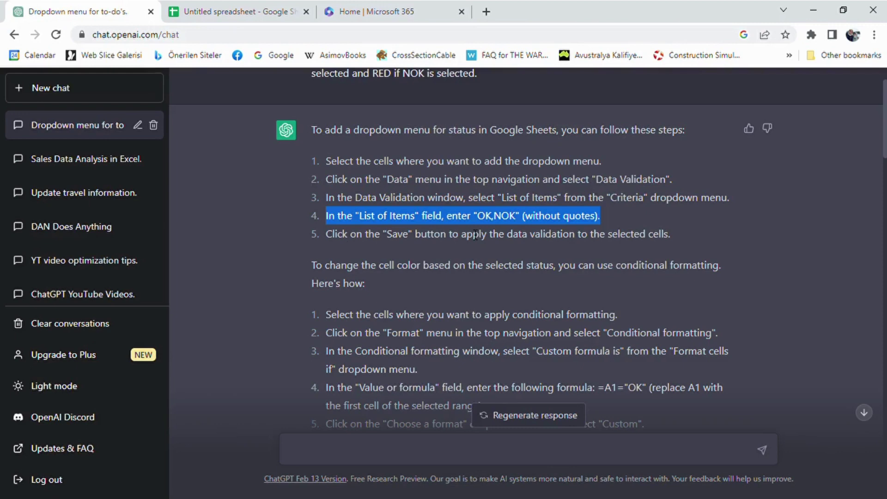
{"action": "left_click", "coordinate": [245, 9]}
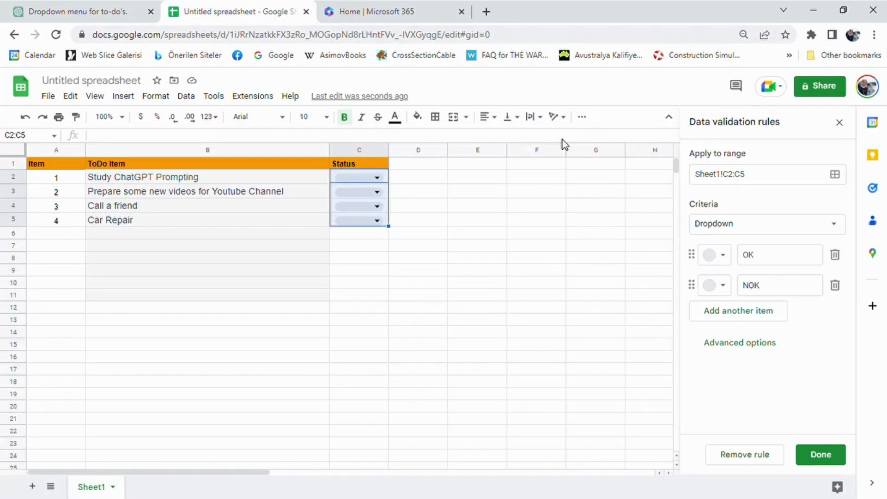
{"action": "left_click", "coordinate": [834, 456]}
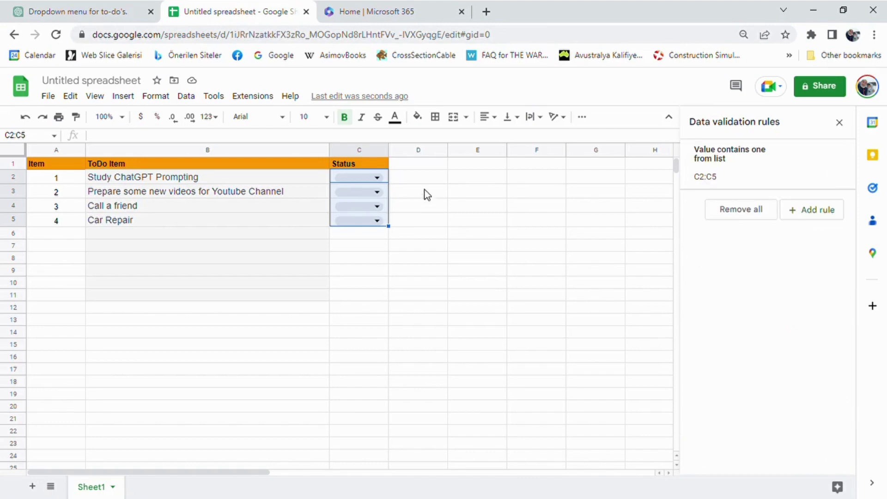
Pick OK, then NOK, in C2's Status dropdown, leaving the first to-do as NOK.
{"action": "left_click", "coordinate": [378, 178]}
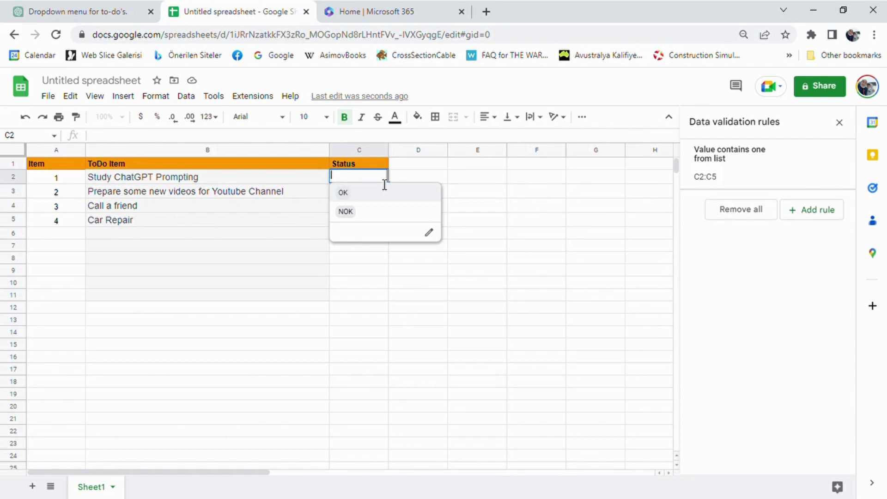
{"action": "left_click", "coordinate": [376, 193]}
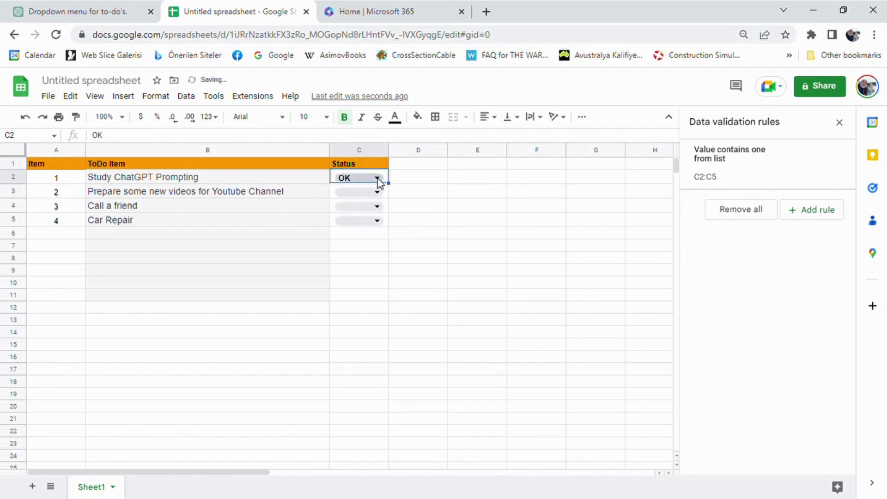
{"action": "left_click", "coordinate": [382, 180]}
{"action": "left_click", "coordinate": [368, 212]}
{"action": "left_click", "coordinate": [378, 179]}
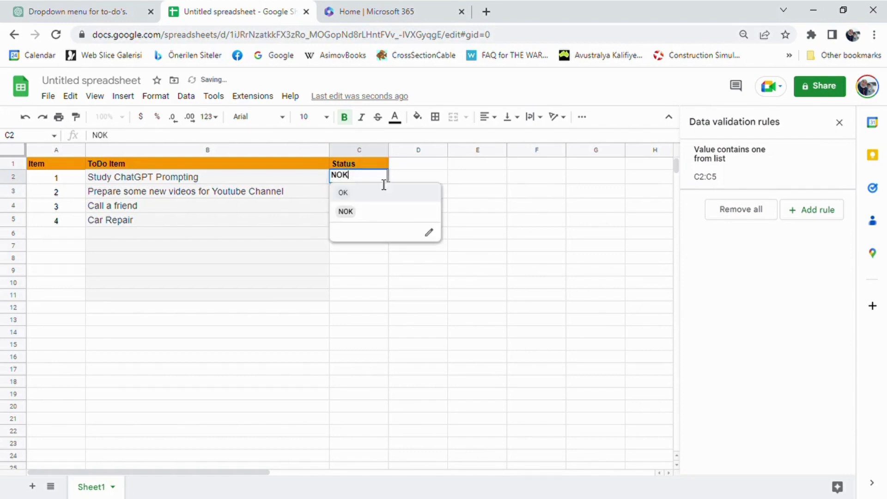
{"action": "left_click", "coordinate": [458, 167]}
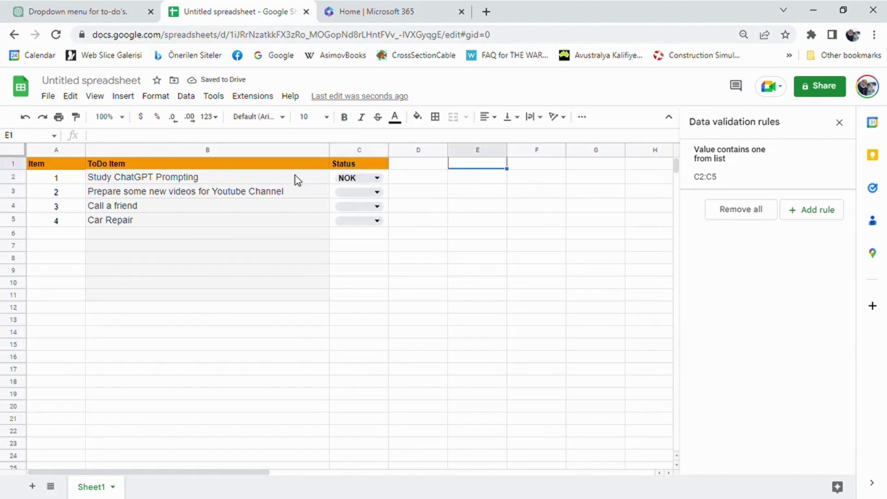
{"action": "left_click", "coordinate": [106, 12]}
Scroll ChatGPT's answer to the conditional formatting section and highlight its step 1.
{"action": "scroll", "coordinate": [362, 316], "scroll_direction": "down", "scroll_amount": 3}
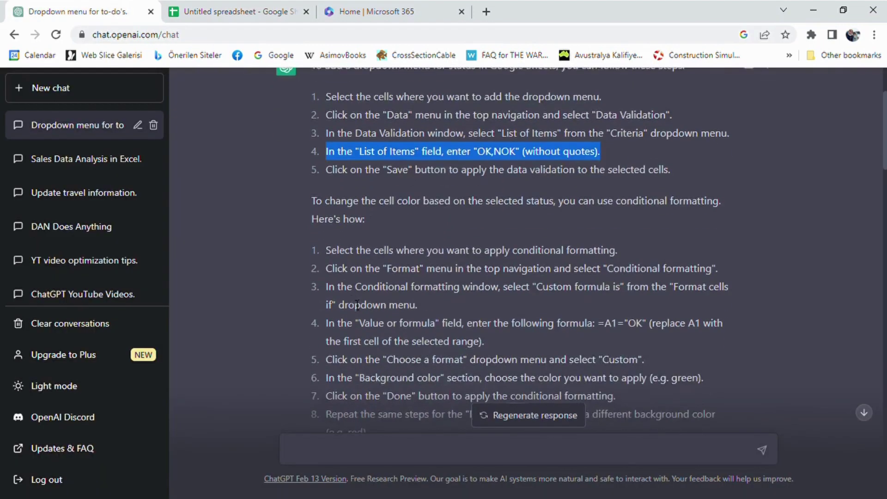
{"action": "left_click_drag", "start_coordinate": [312, 135], "coordinate": [658, 119]}
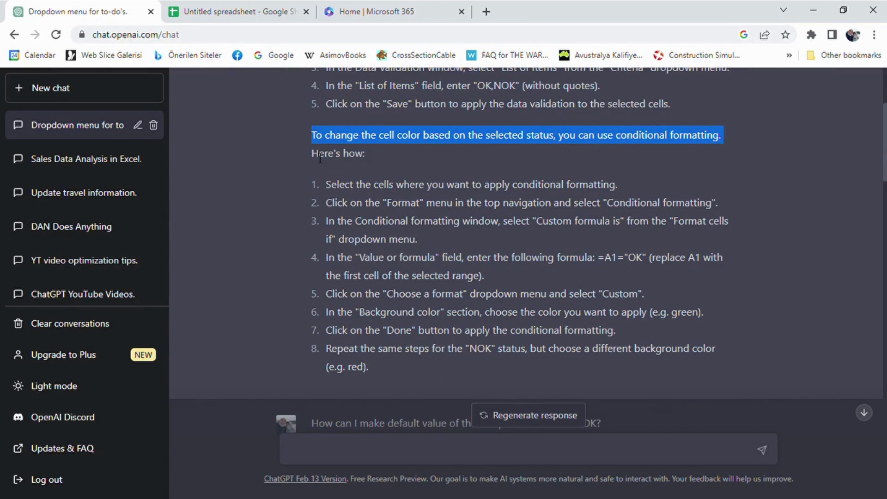
{"action": "left_click", "coordinate": [364, 162]}
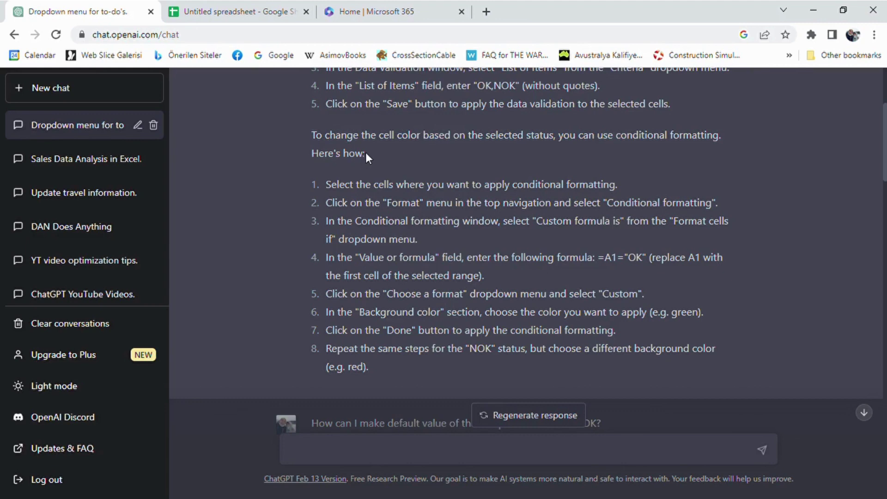
{"action": "left_click", "coordinate": [335, 192]}
{"action": "left_click_drag", "start_coordinate": [334, 191], "coordinate": [589, 178]}
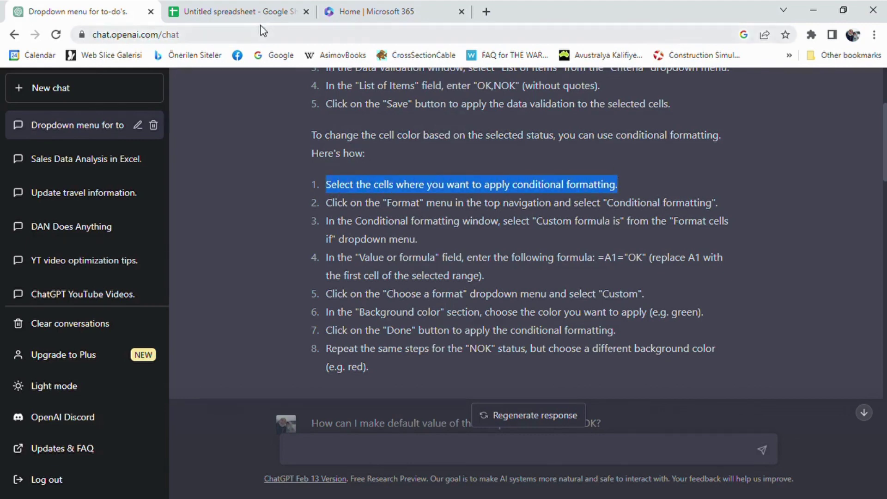
{"action": "left_click", "coordinate": [258, 11]}
Select C2:C5 and highlight ChatGPT's step about opening conditional formatting.
{"action": "left_click_drag", "start_coordinate": [331, 176], "coordinate": [334, 182]}
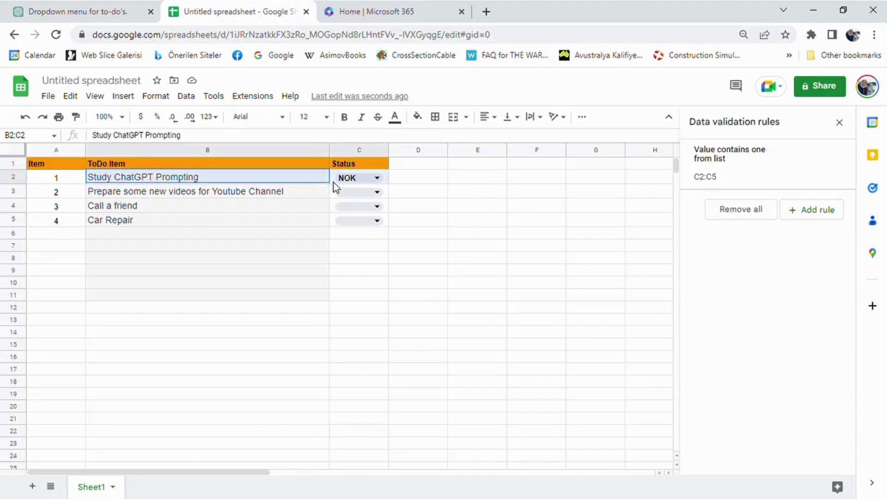
{"action": "left_click", "coordinate": [332, 178]}
{"action": "left_click", "coordinate": [333, 223], "text": "shift"}
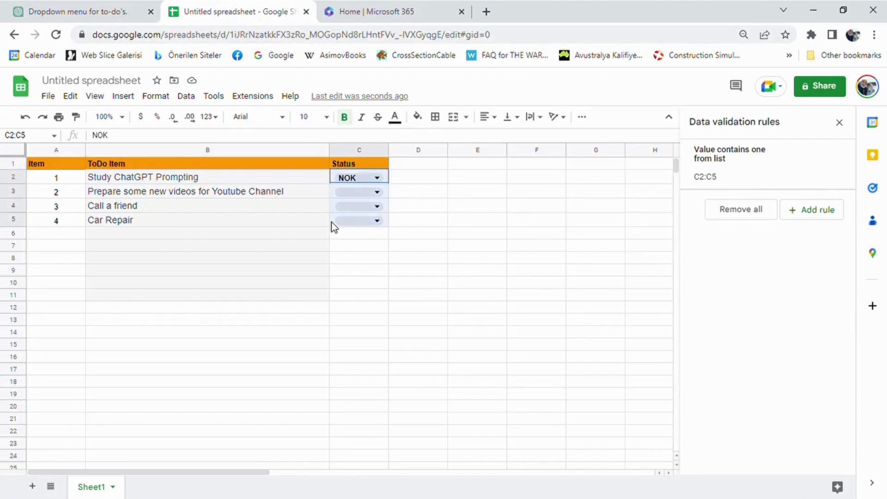
{"action": "left_click", "coordinate": [117, 10]}
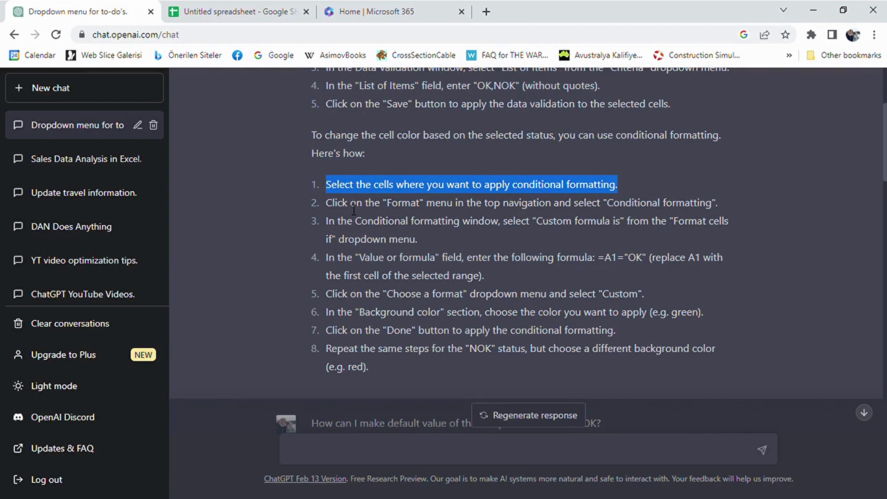
{"action": "left_click_drag", "start_coordinate": [335, 207], "coordinate": [615, 203]}
{"action": "left_click", "coordinate": [706, 193]}
{"action": "left_click_drag", "start_coordinate": [705, 188], "coordinate": [719, 202]}
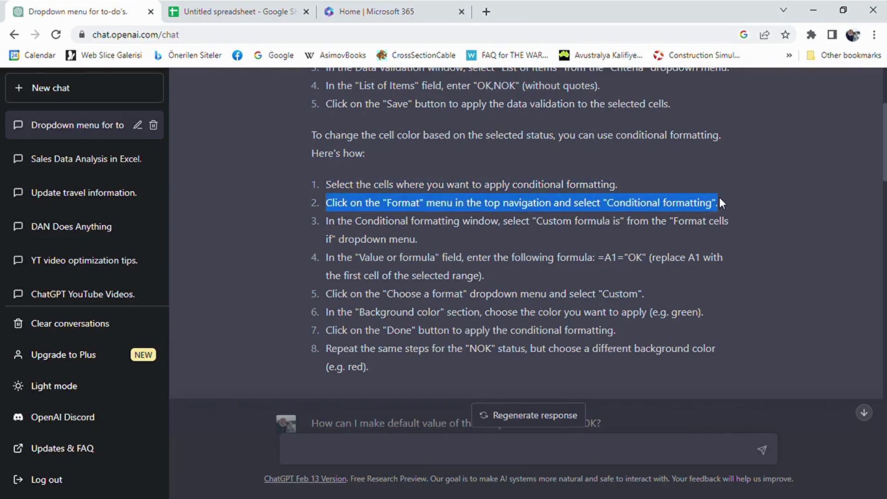
{"action": "left_click", "coordinate": [217, 10]}
Open Format > Conditional formatting and read ChatGPT's 'Custom formula is' step.
{"action": "left_click", "coordinate": [163, 98]}
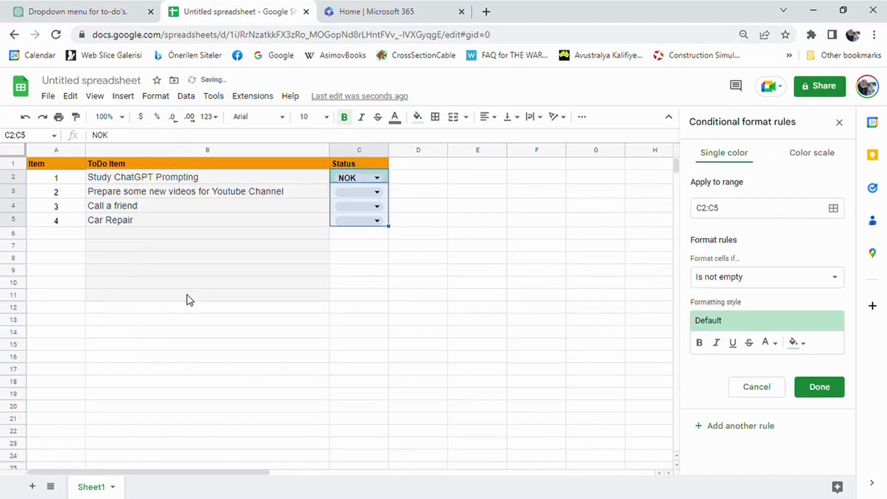
{"action": "left_click", "coordinate": [85, 10]}
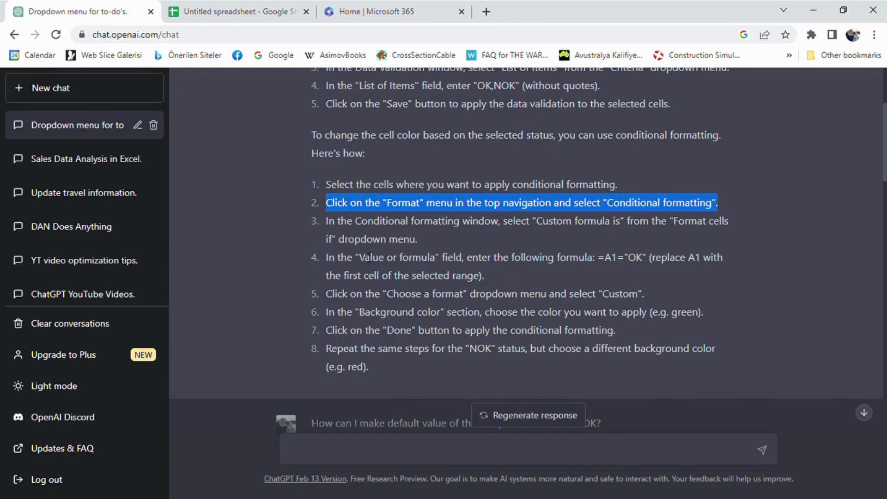
{"action": "left_click", "coordinate": [337, 228]}
{"action": "left_click_drag", "start_coordinate": [332, 226], "coordinate": [471, 237]}
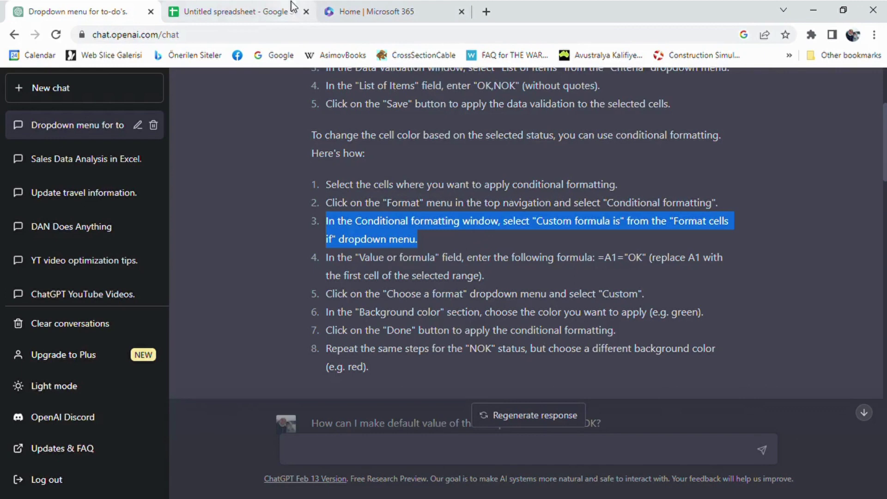
{"action": "left_click", "coordinate": [271, 8]}
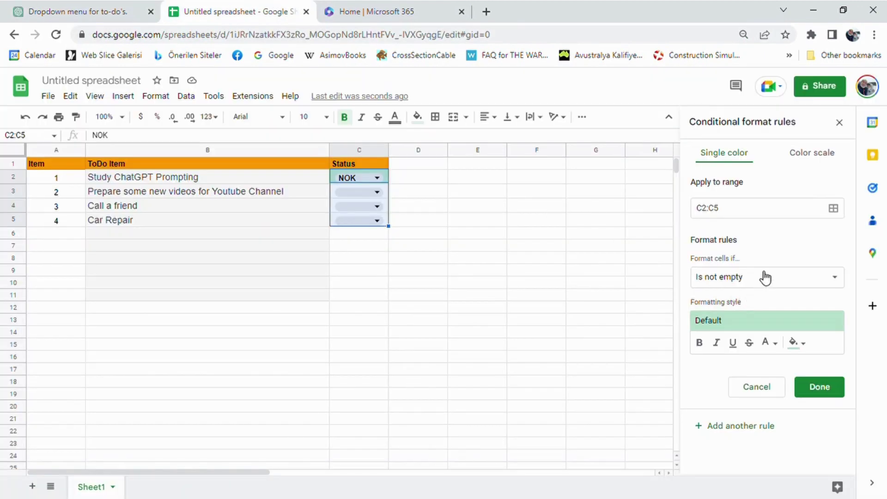
{"action": "left_click", "coordinate": [138, 10]}
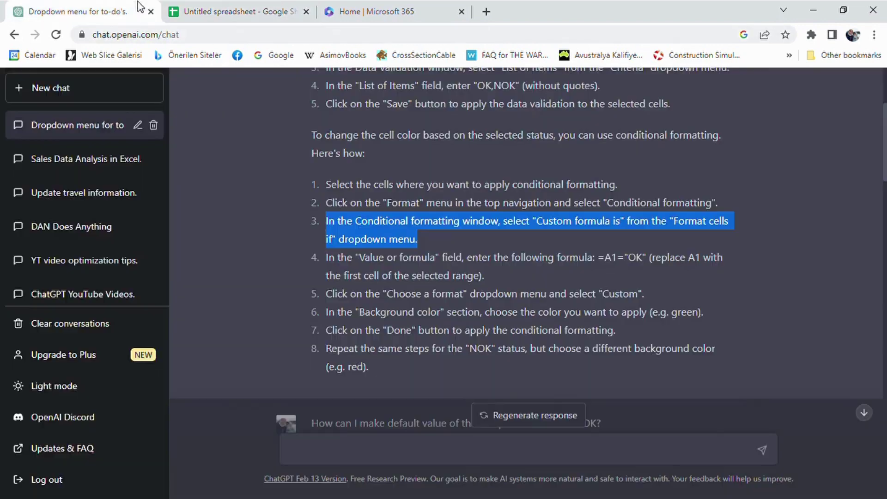
Set the C2:C5 rule's condition to 'Custom formula is'.
{"action": "left_click", "coordinate": [203, 10]}
{"action": "left_click", "coordinate": [745, 286]}
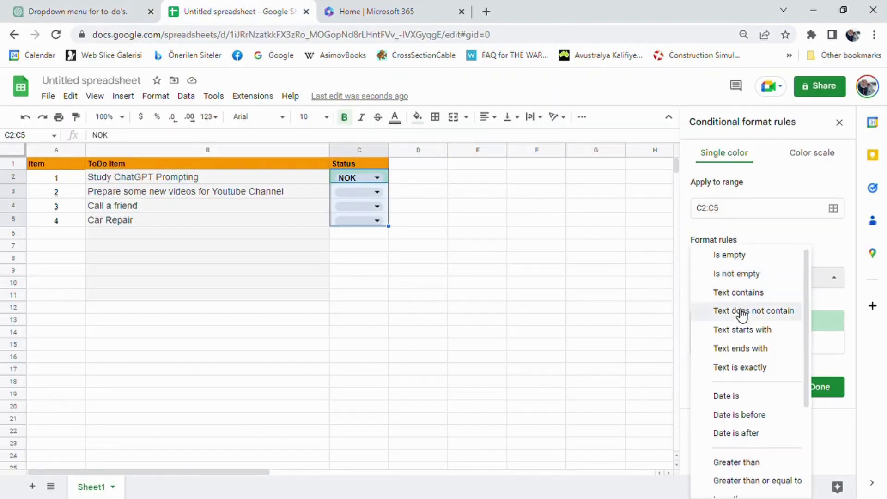
{"action": "scroll", "coordinate": [742, 315], "scroll_direction": "down", "scroll_amount": 3}
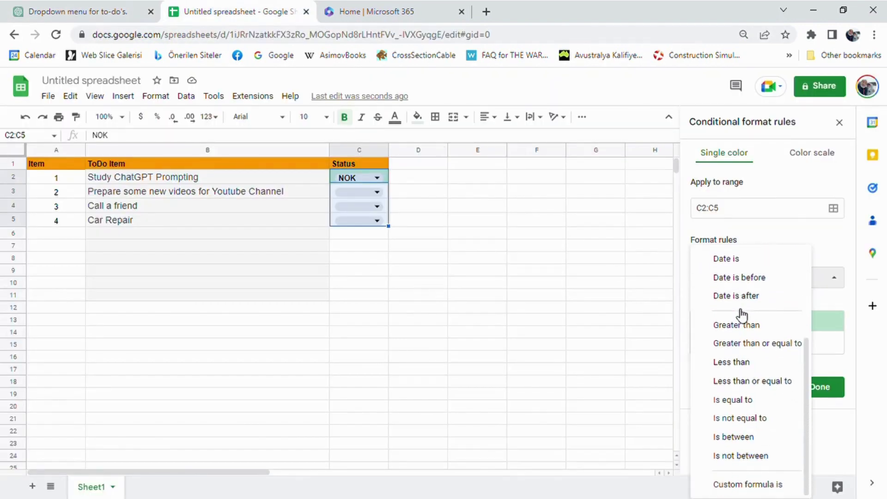
{"action": "left_click", "coordinate": [744, 485]}
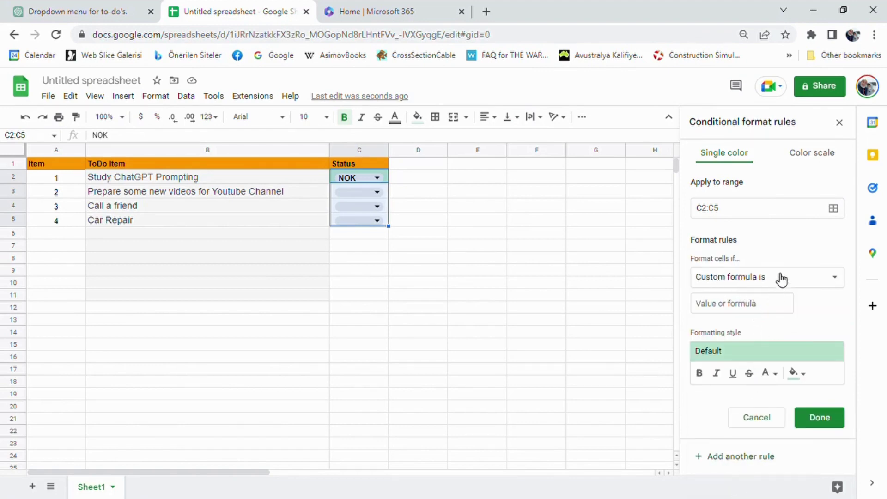
Highlight ChatGPT's step showing the =A1="OK" formula example.
{"action": "left_click", "coordinate": [115, 7]}
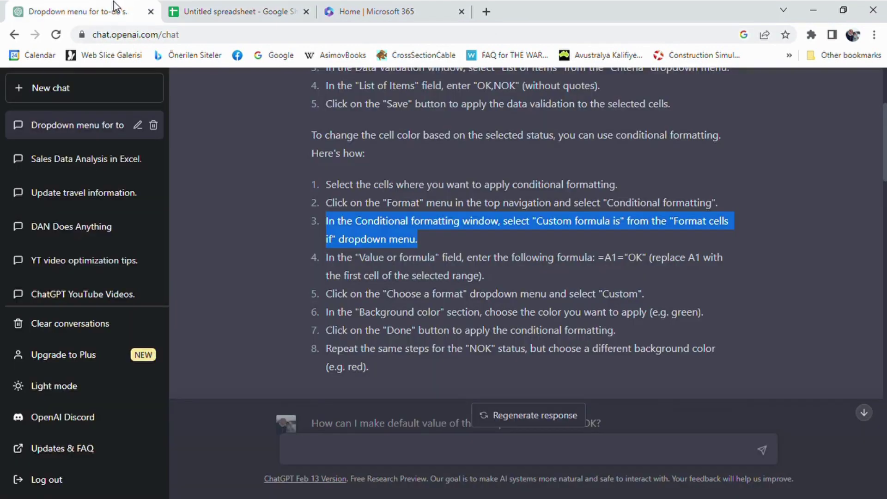
{"action": "left_click", "coordinate": [325, 257]}
{"action": "left_click_drag", "start_coordinate": [333, 264], "coordinate": [489, 278]}
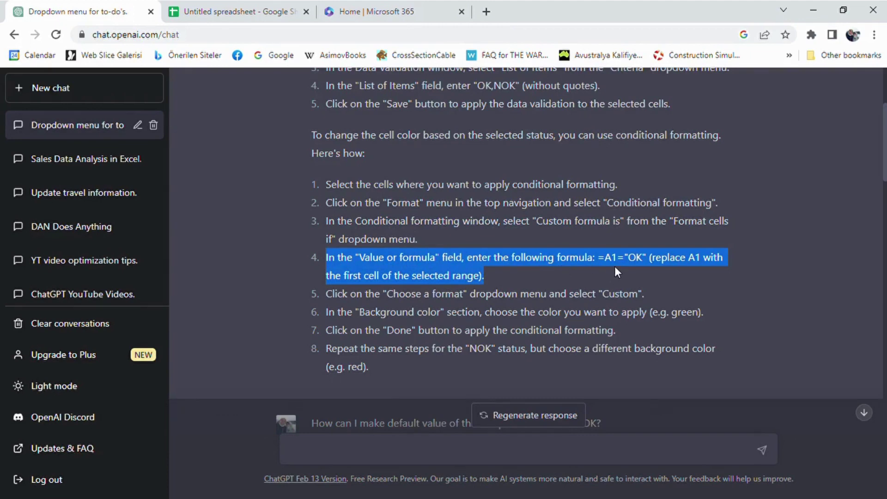
{"action": "left_click", "coordinate": [231, 10]}
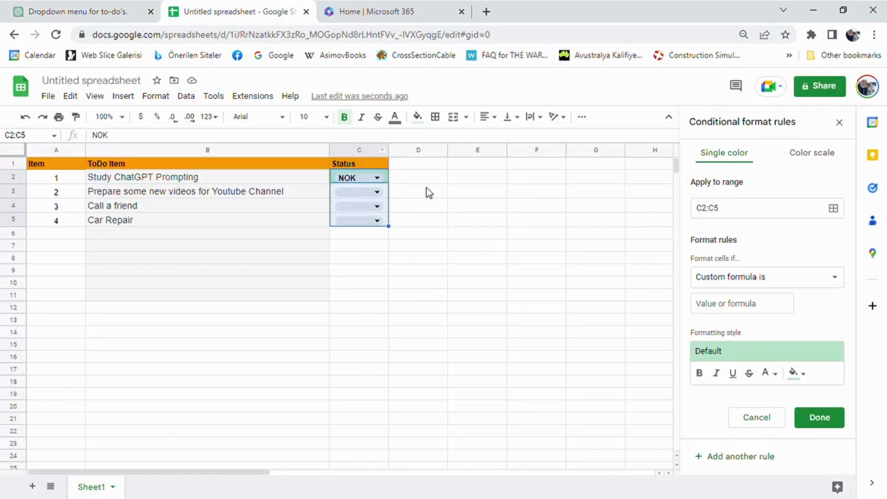
Enter =C2="OK" as the custom formula, choose bright green fill, and save the rule.
{"action": "left_click", "coordinate": [733, 307]}
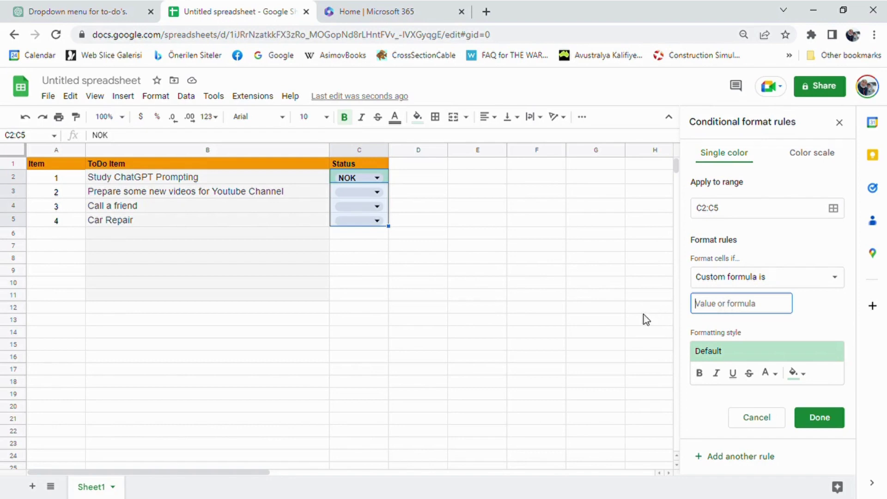
{"action": "type", "text": "="}
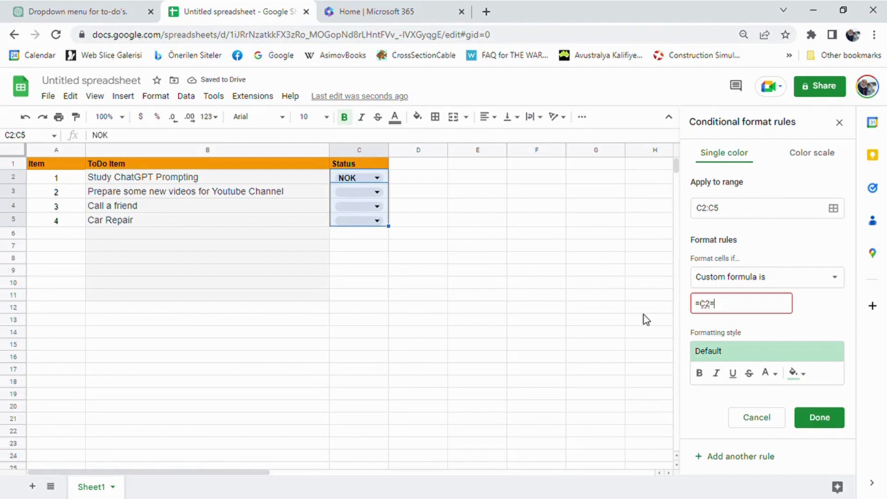
{"action": "type", "text": "\""}
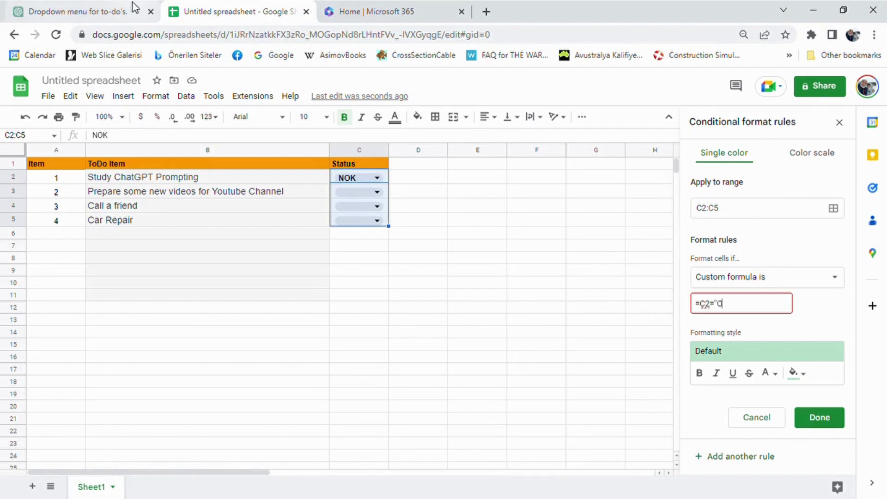
{"action": "type", "text": "OK\""}
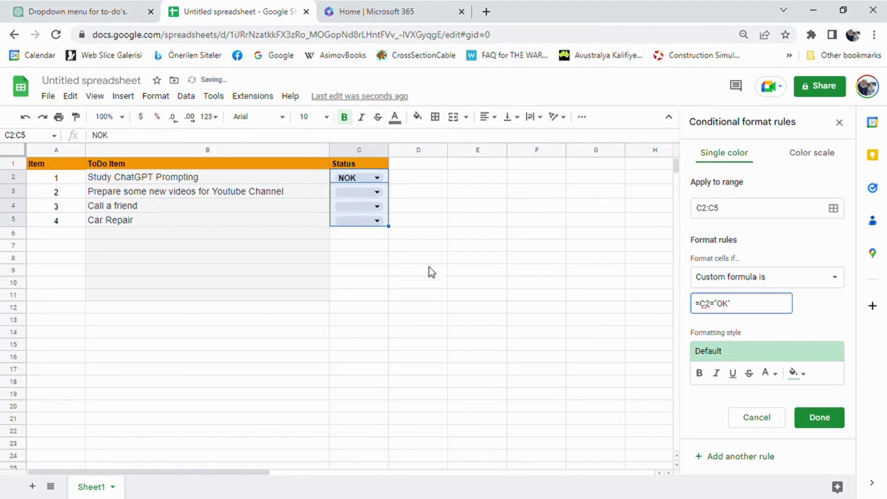
{"action": "left_click", "coordinate": [804, 377]}
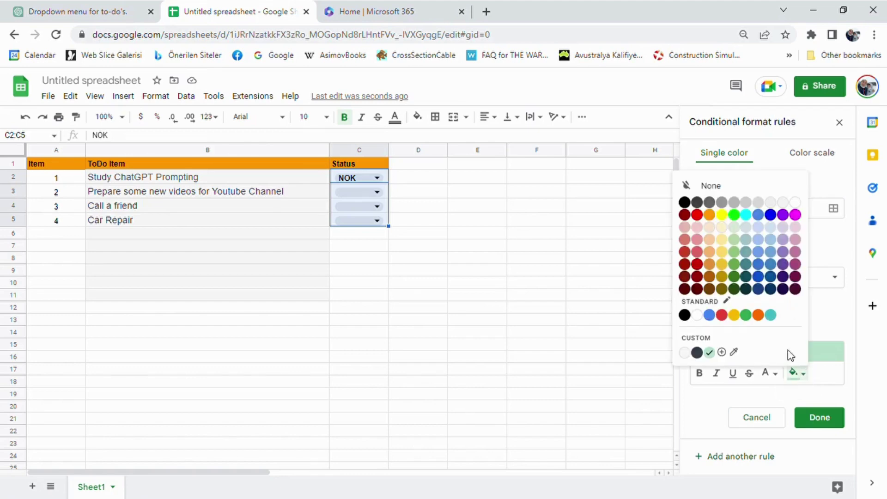
{"action": "left_click", "coordinate": [736, 216]}
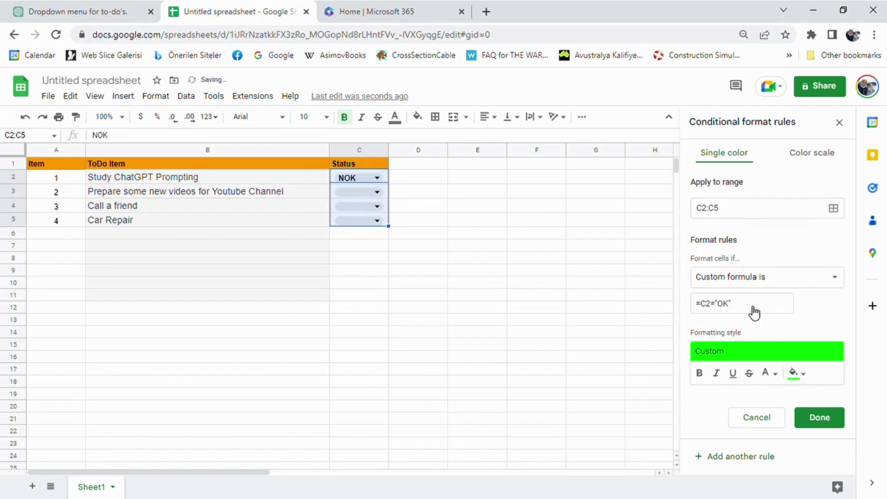
{"action": "left_click", "coordinate": [819, 420]}
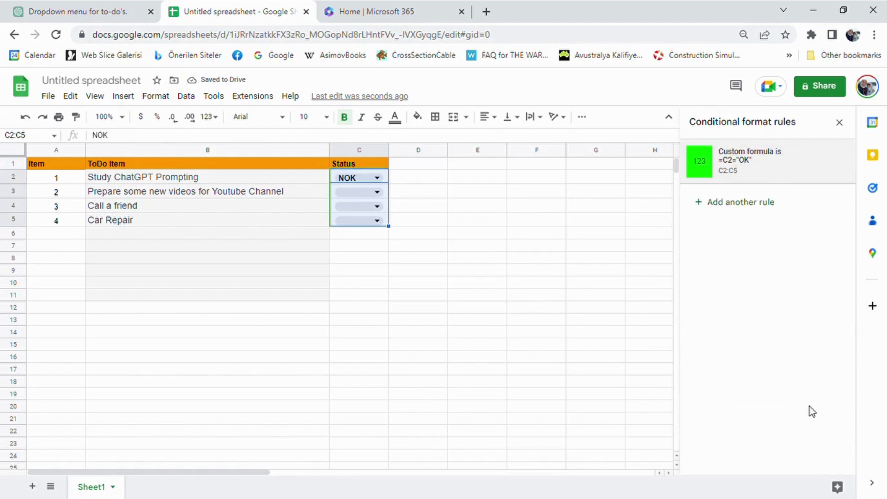
Add a second C2:C5 rule with custom formula =C2="NOK" and red fill.
{"action": "left_click", "coordinate": [747, 205]}
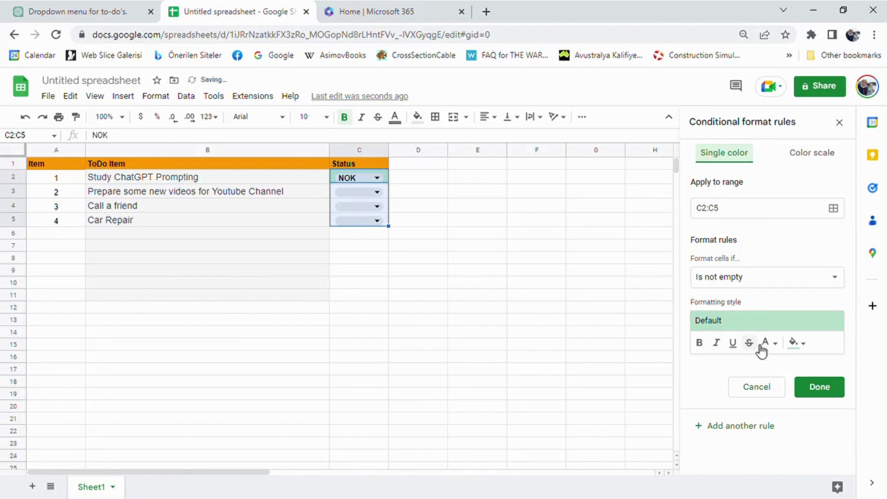
{"action": "left_click", "coordinate": [745, 288]}
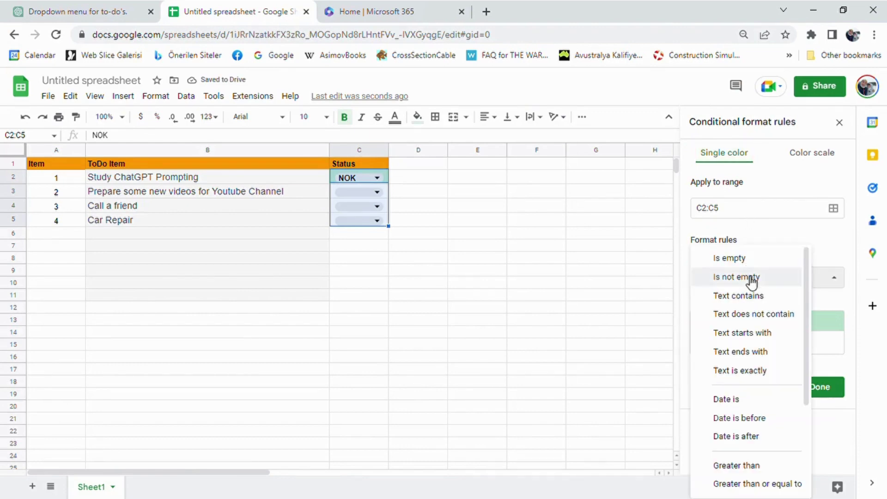
{"action": "scroll", "coordinate": [742, 300], "scroll_direction": "down", "scroll_amount": 3}
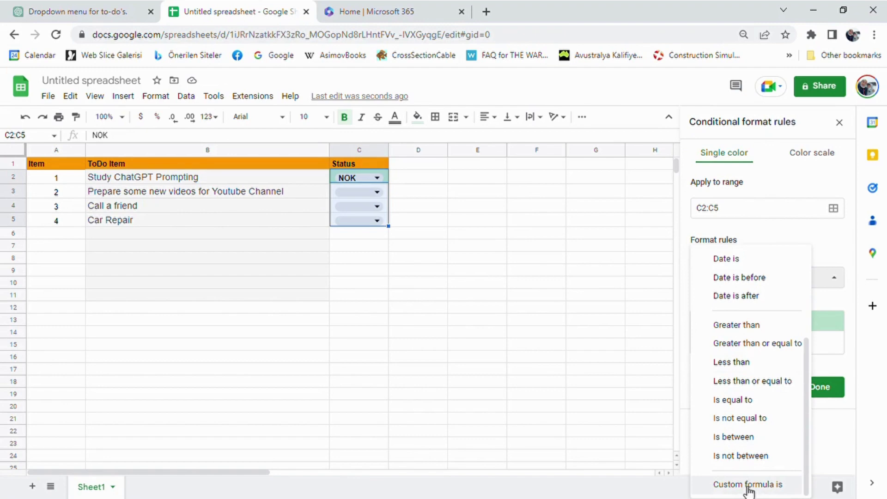
{"action": "left_click", "coordinate": [742, 485]}
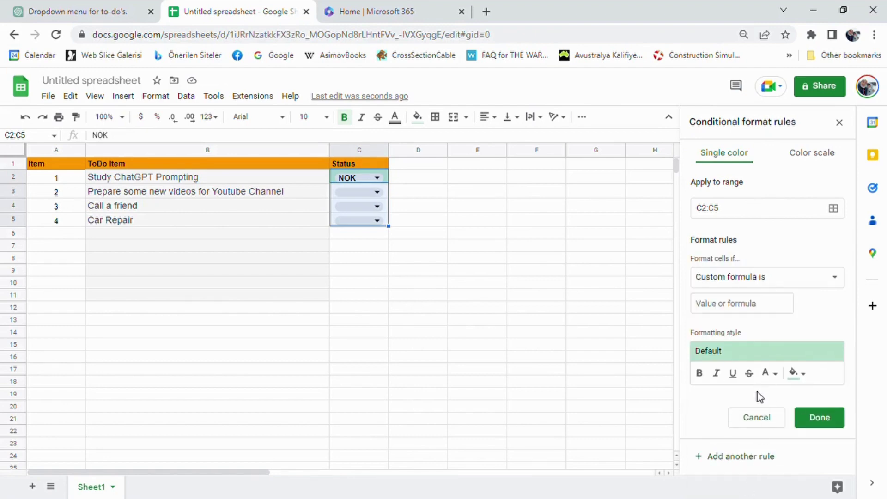
{"action": "left_click", "coordinate": [801, 376]}
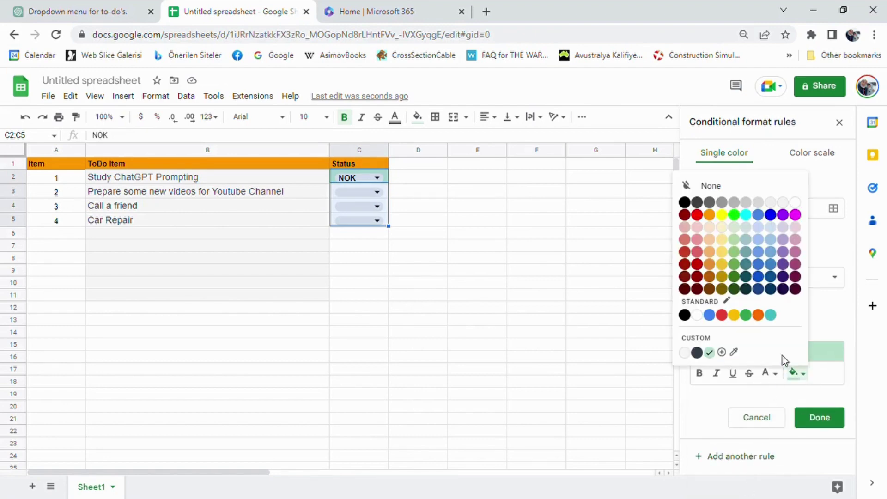
{"action": "left_click", "coordinate": [699, 216]}
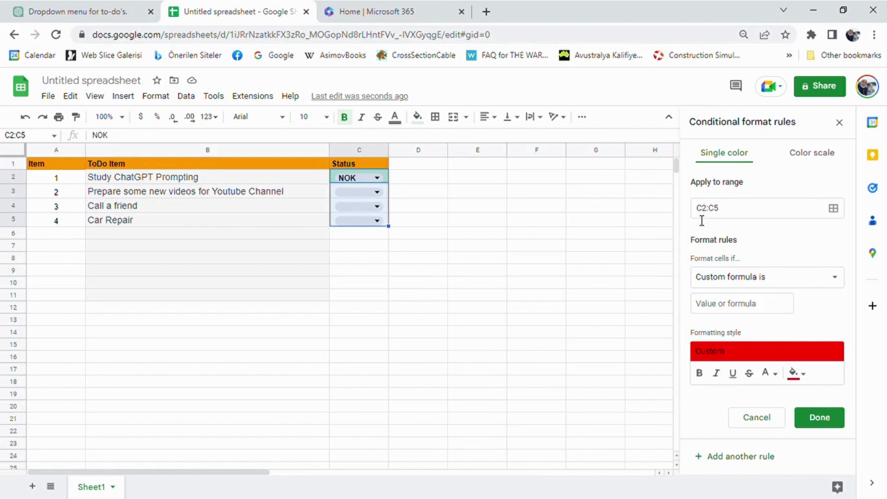
{"action": "left_click", "coordinate": [735, 307]}
{"action": "type", "text": "="}
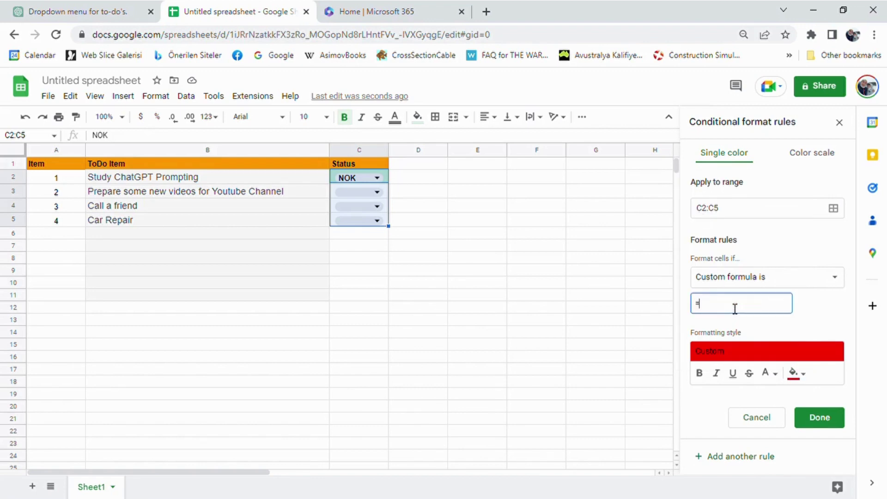
{"action": "type", "text": "C2="}
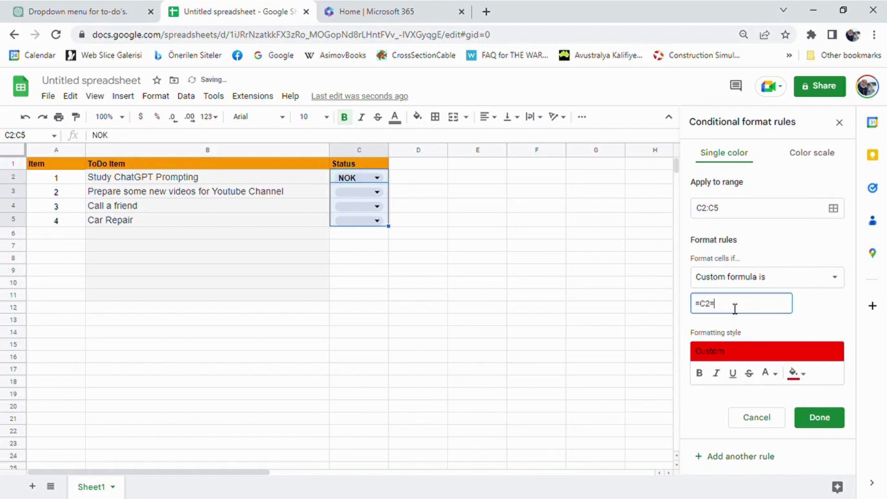
{"action": "type", "text": "\"NOK\""}
{"action": "key", "text": "Return"}
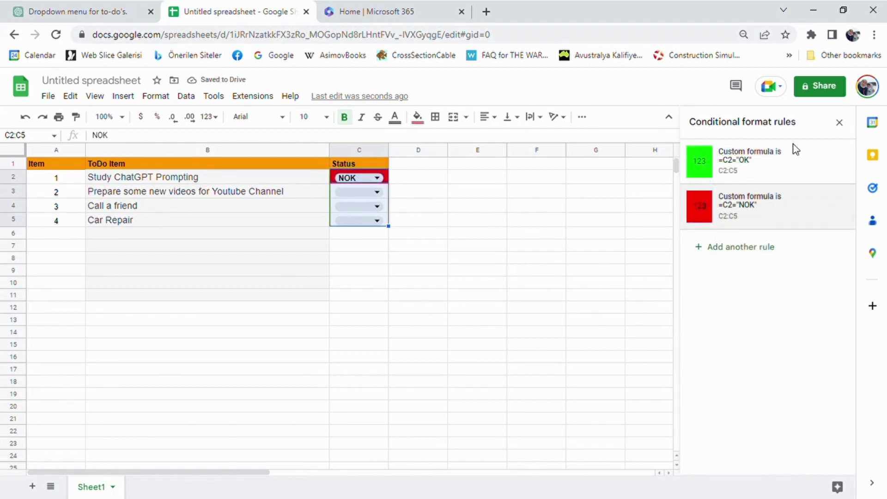
Set C3 and C4 to OK and C5 to NOK, then confirm the green and red colouring.
{"action": "left_click", "coordinate": [444, 222]}
{"action": "left_click", "coordinate": [369, 194]}
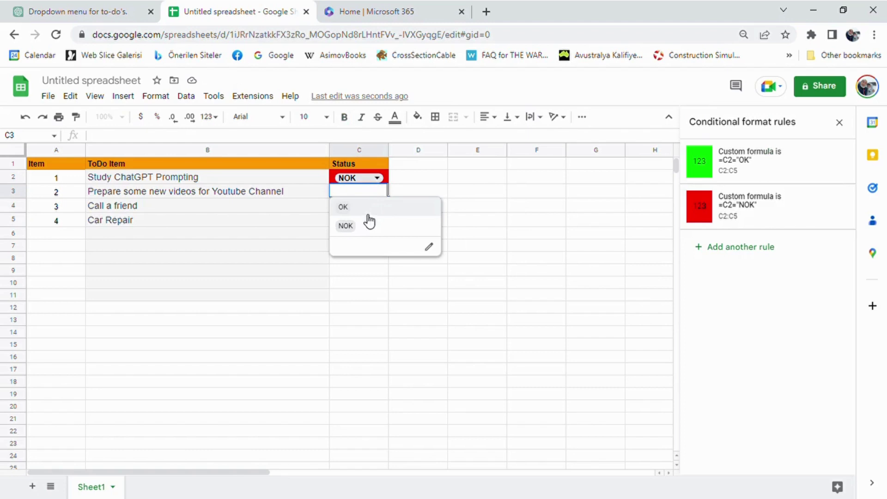
{"action": "left_click", "coordinate": [367, 206]}
{"action": "left_click", "coordinate": [369, 211]}
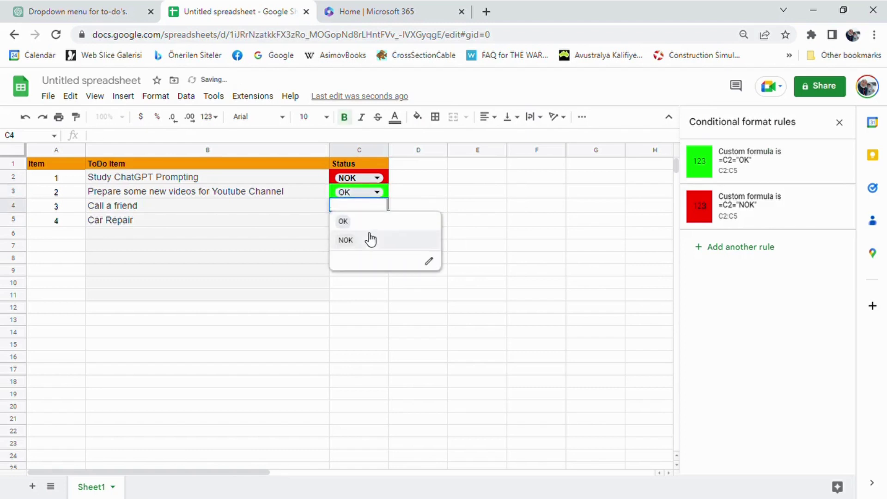
{"action": "left_click", "coordinate": [368, 240]}
{"action": "left_click", "coordinate": [369, 222]}
{"action": "left_click", "coordinate": [370, 254]}
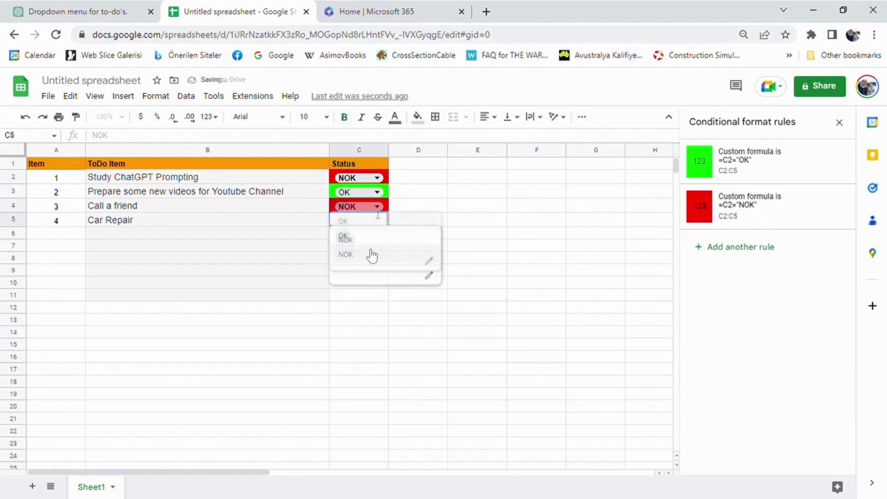
{"action": "left_click", "coordinate": [377, 246]}
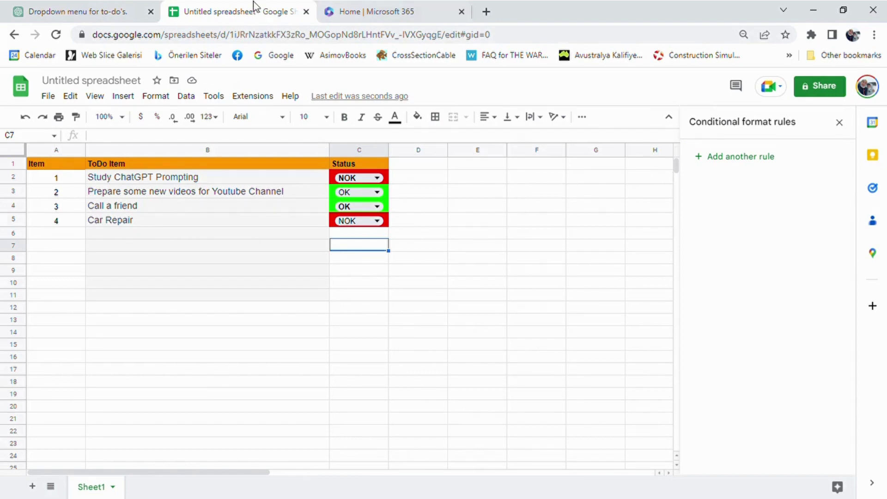
Return to the 'Dropdown menu for to-do's' ChatGPT tab showing the =A1="OK" formula steps.
{"action": "left_click", "coordinate": [143, 9]}
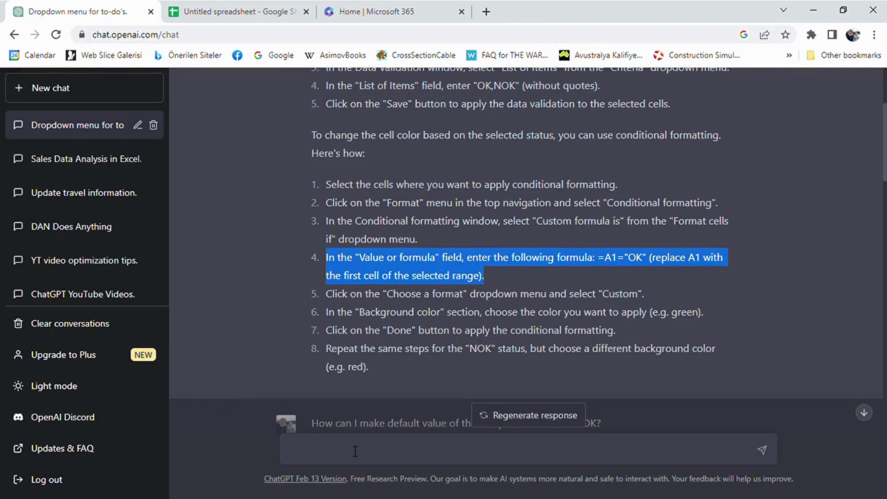